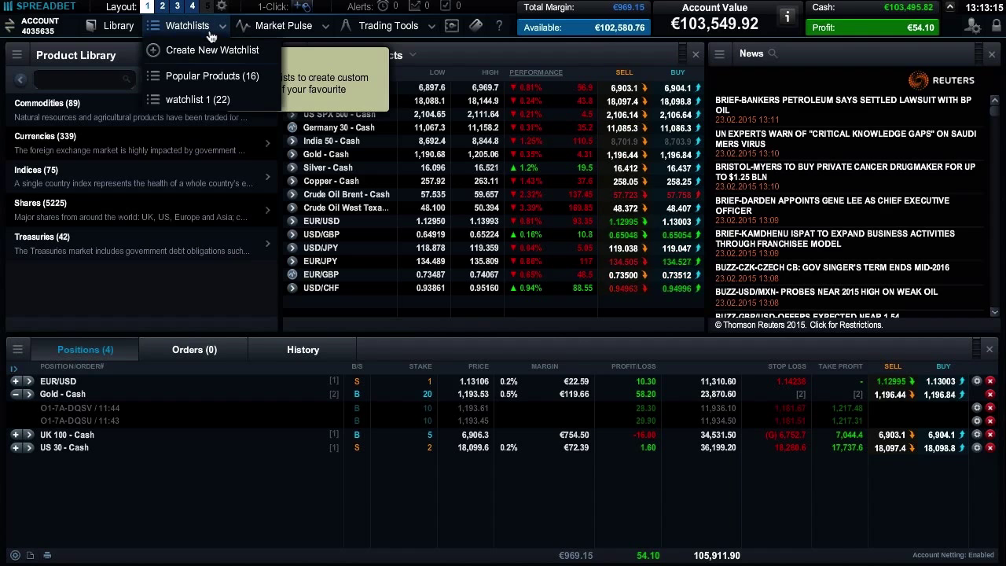
- Look over the Market Pulse, Trading Tools, Payments and Support menus, then switch to blank Layout 5
mouse_move(287, 33)
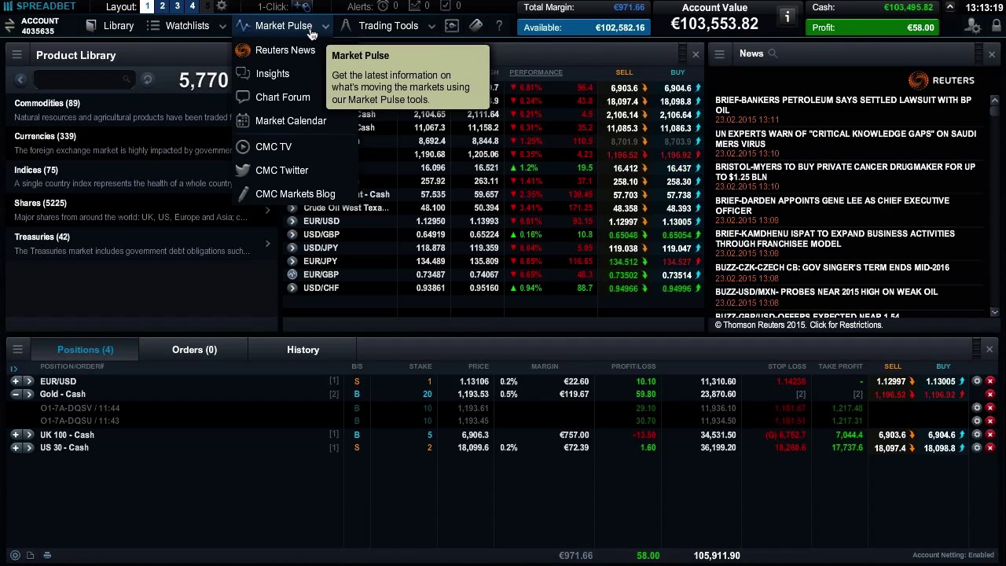
mouse_move(405, 34)
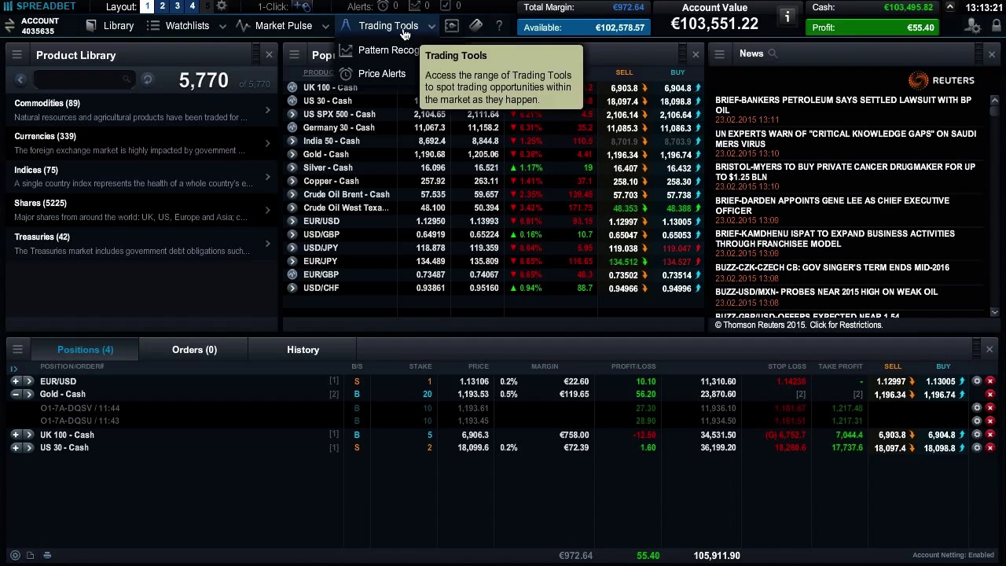
mouse_move(454, 33)
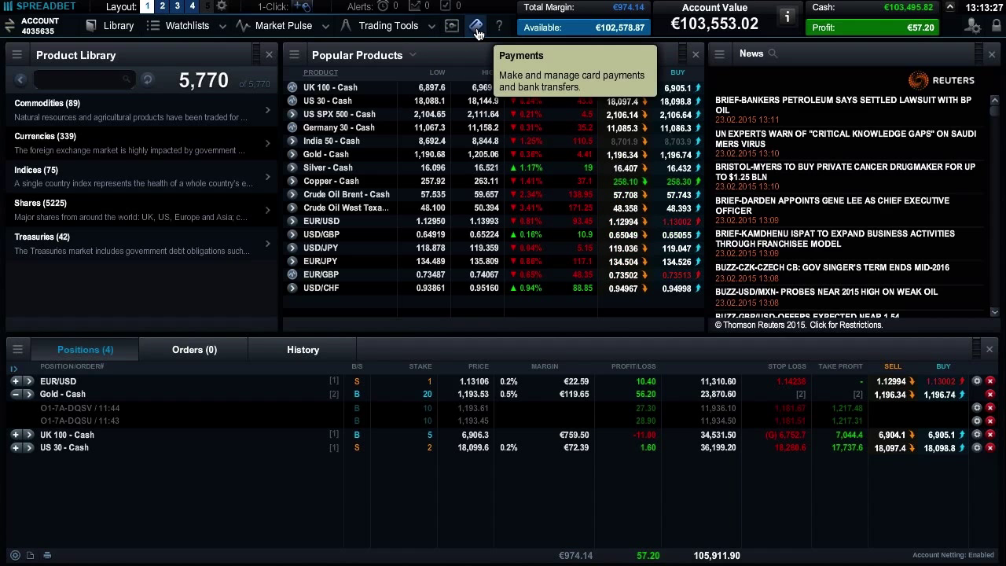
mouse_move(499, 28)
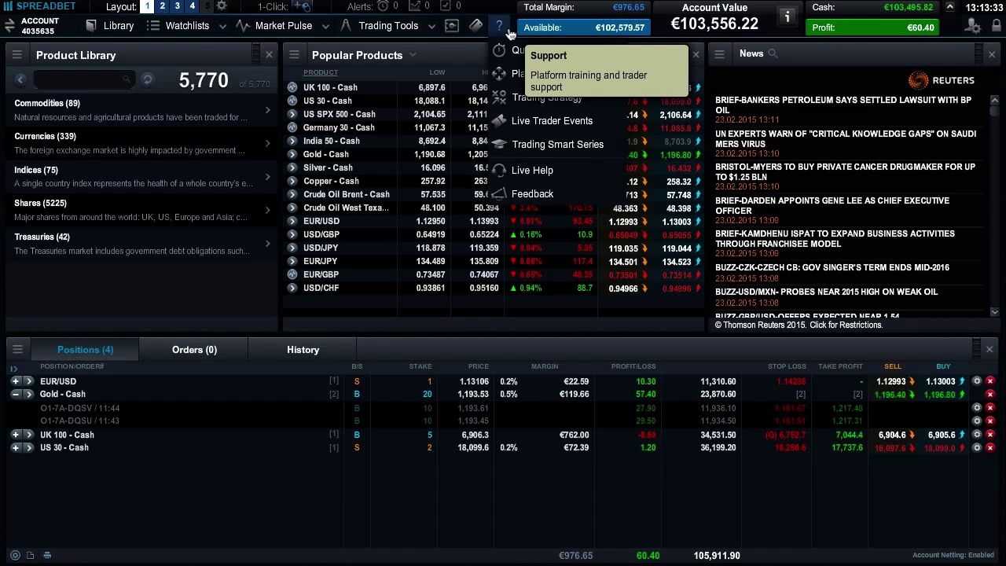
click(209, 7)
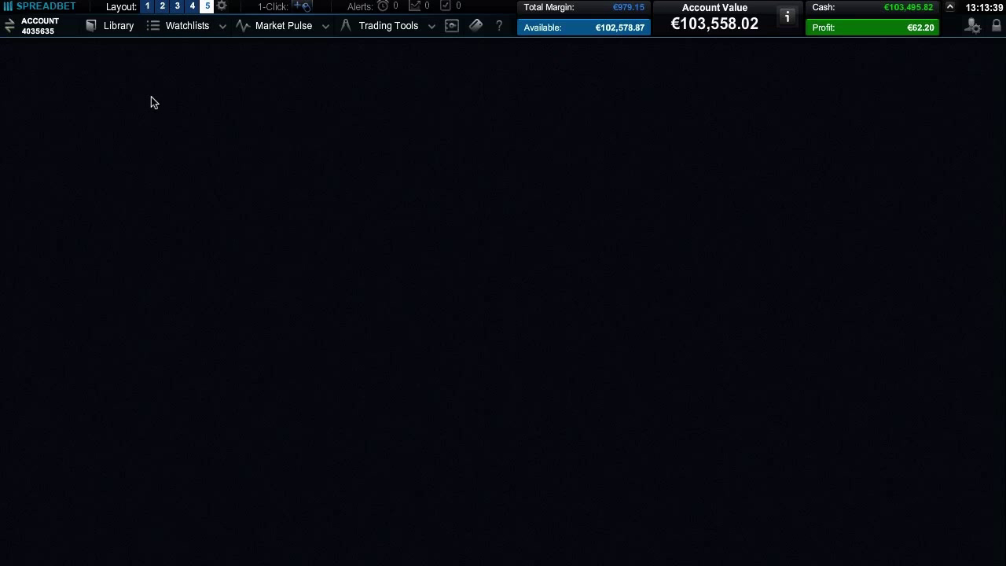
click(122, 30)
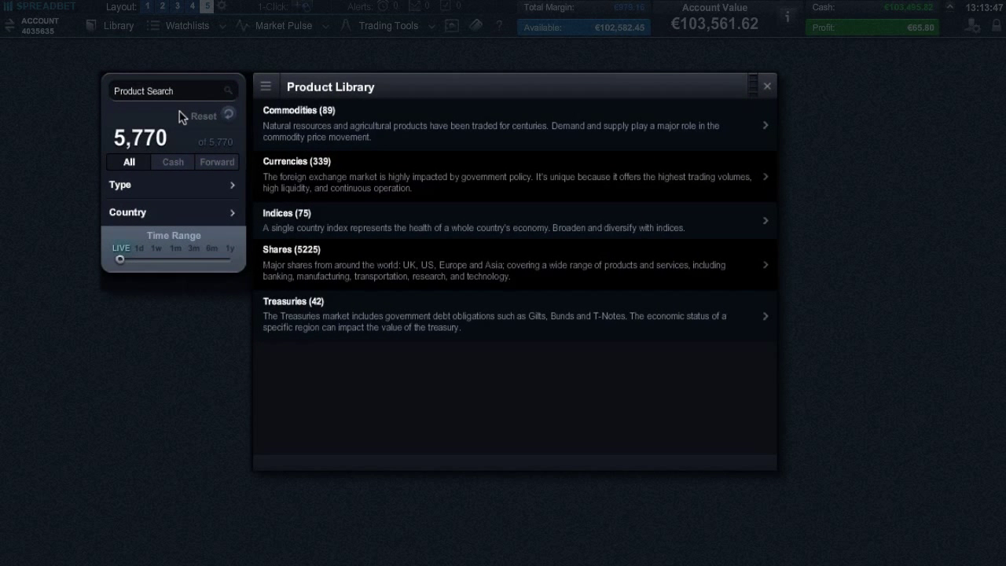
click(179, 92)
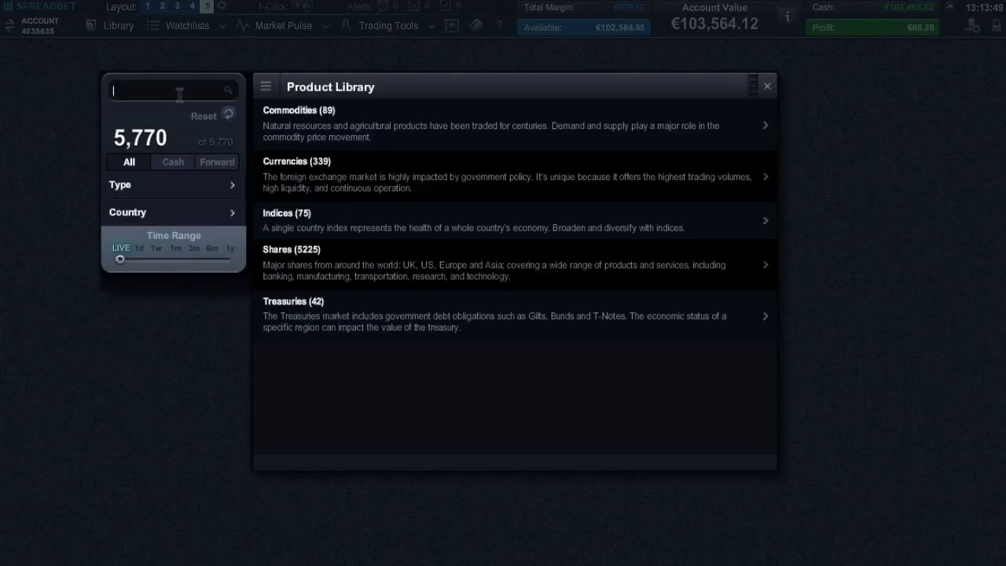
text(uk1)
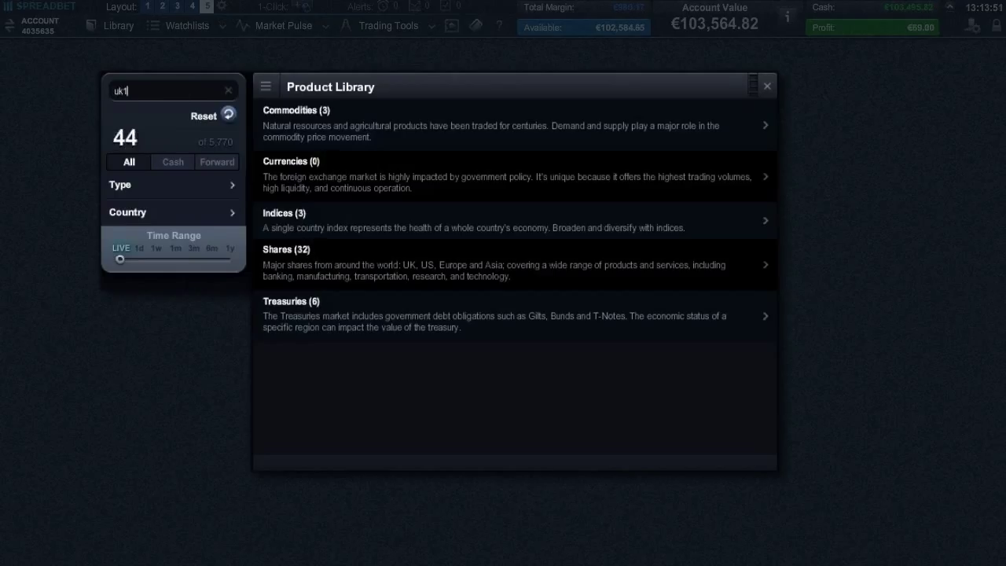
text(00)
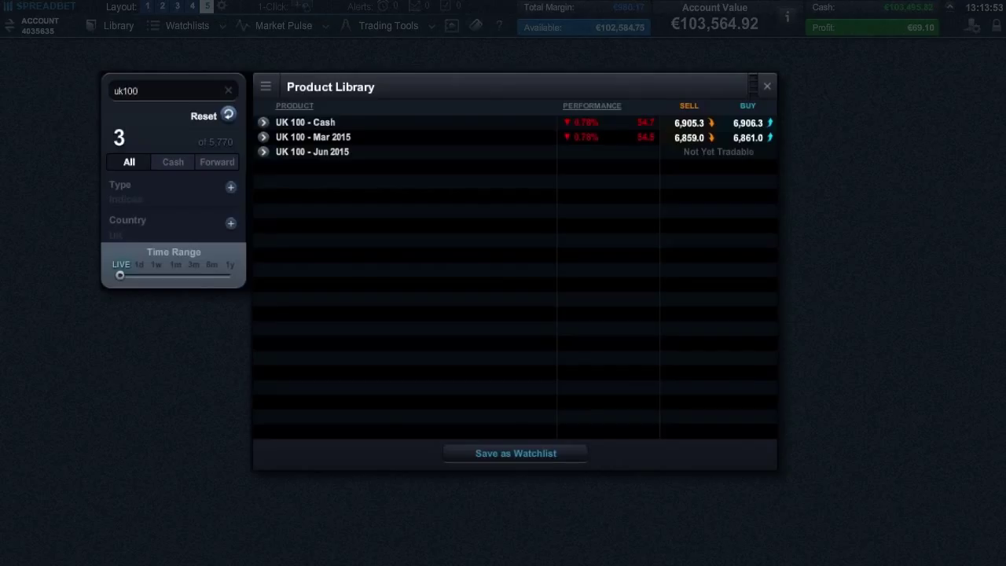
click(228, 92)
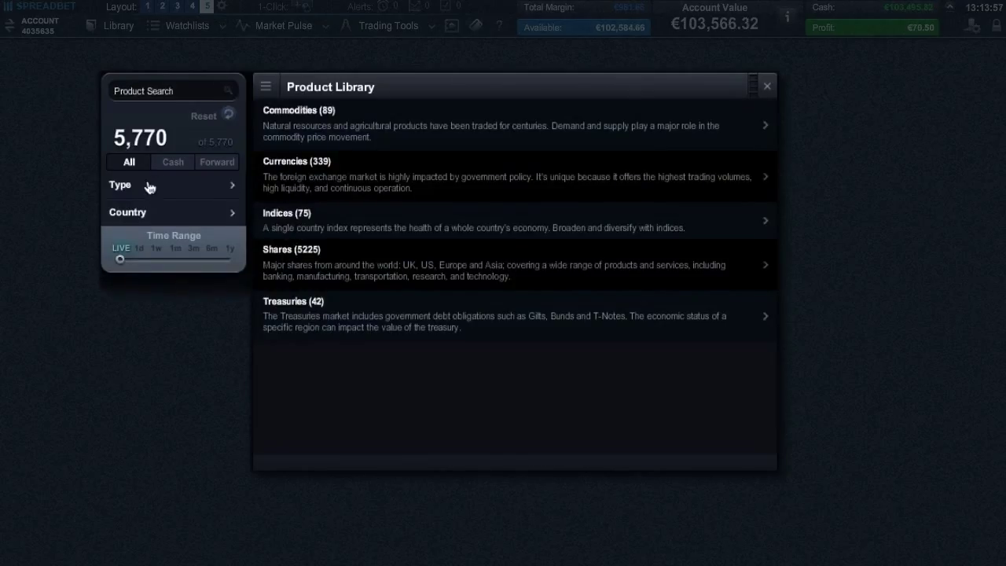
- Show Indices only over a 3m range, with performance 0.26%–15.67% and volatility 0–24.44%
click(145, 187)
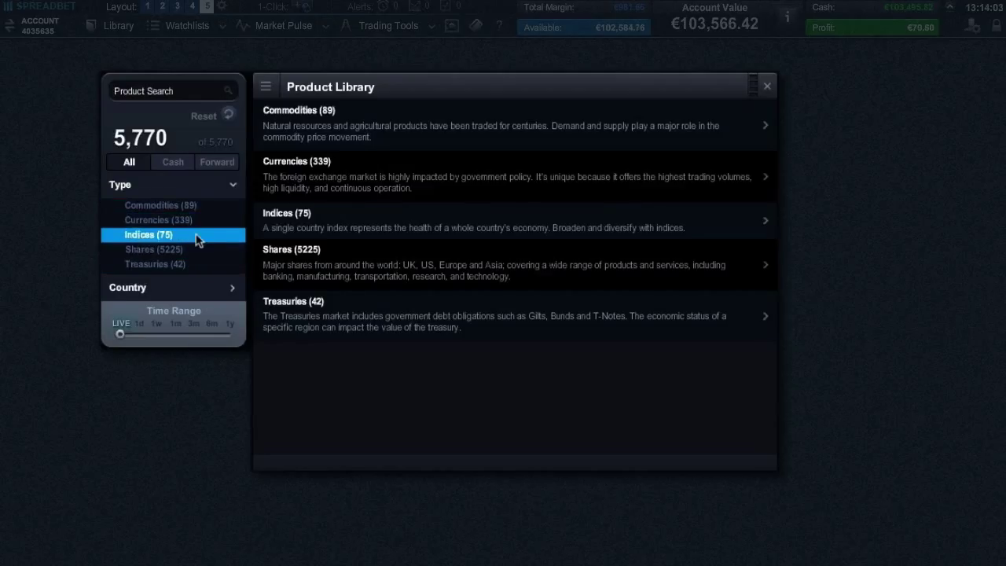
click(199, 237)
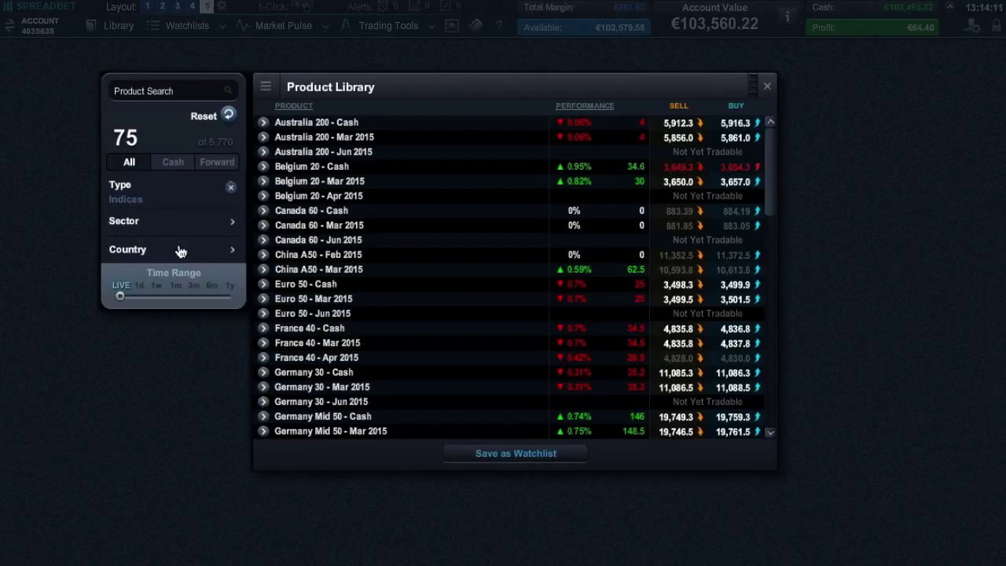
drag(121, 295, 191, 294)
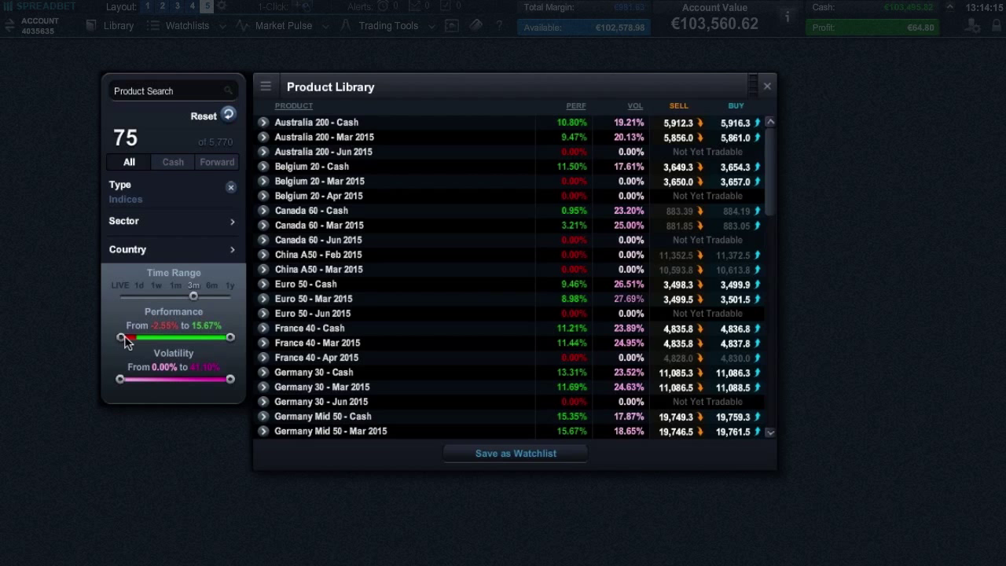
click(139, 337)
drag(230, 378, 186, 380)
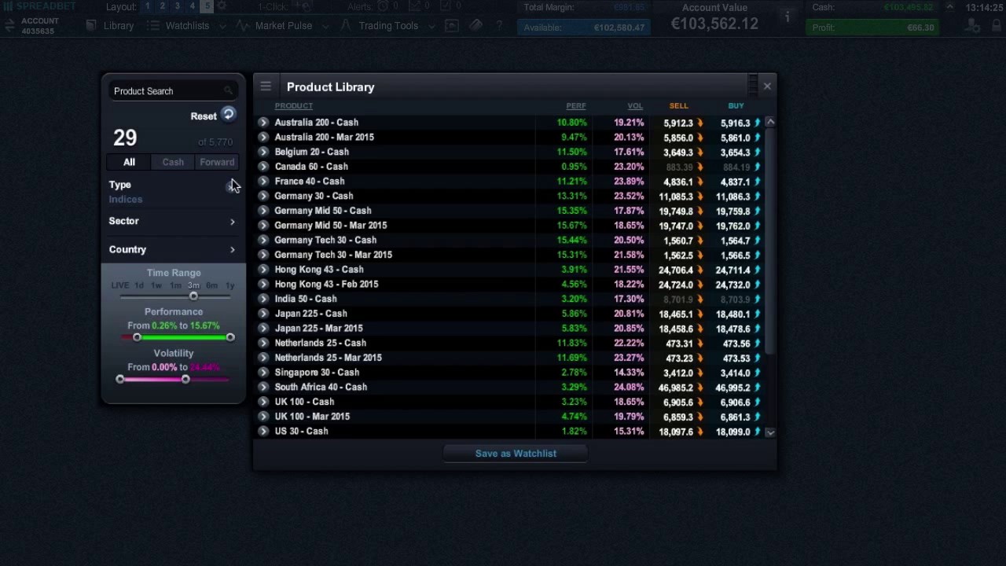
- Bring up UK 100 - Cash trading modules, ending with a quote panel at 6,904.1 sell / 6,905.1 buy
click(264, 402)
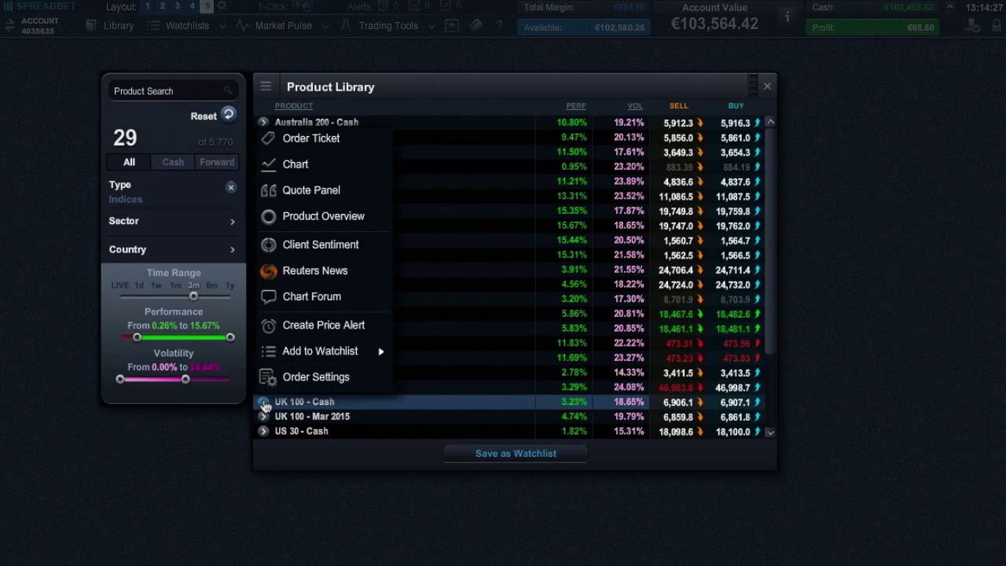
click(350, 151)
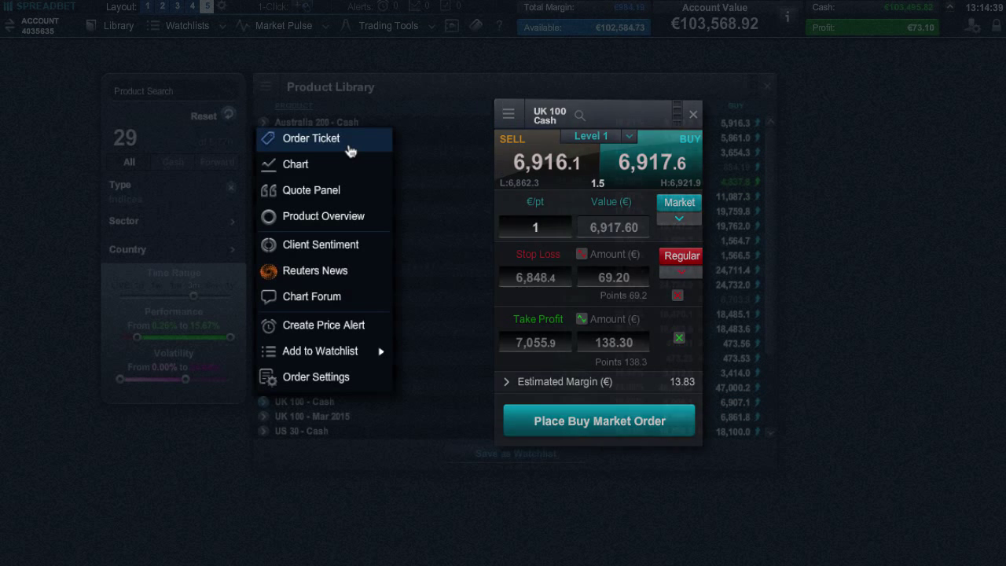
mouse_move(355, 172)
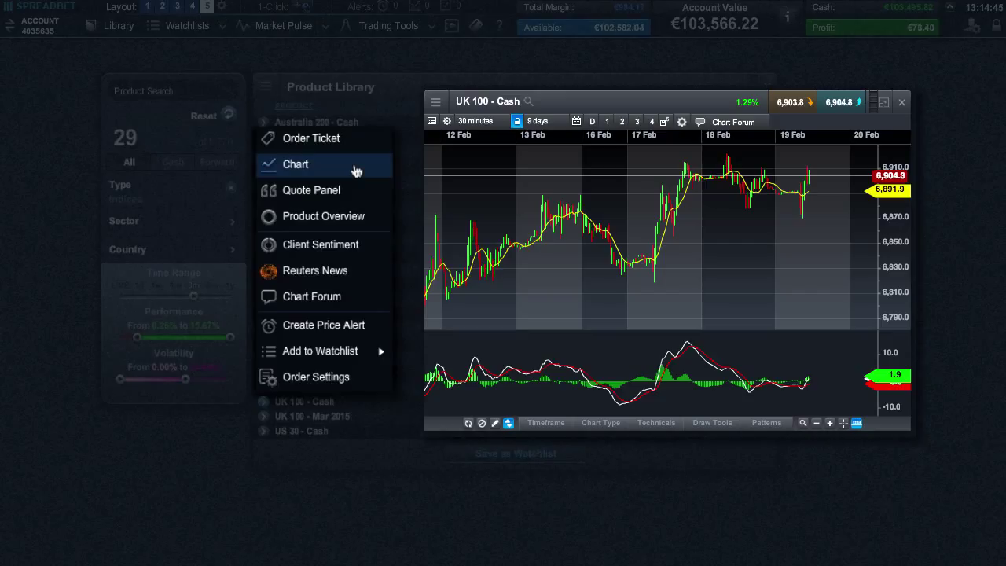
mouse_move(354, 197)
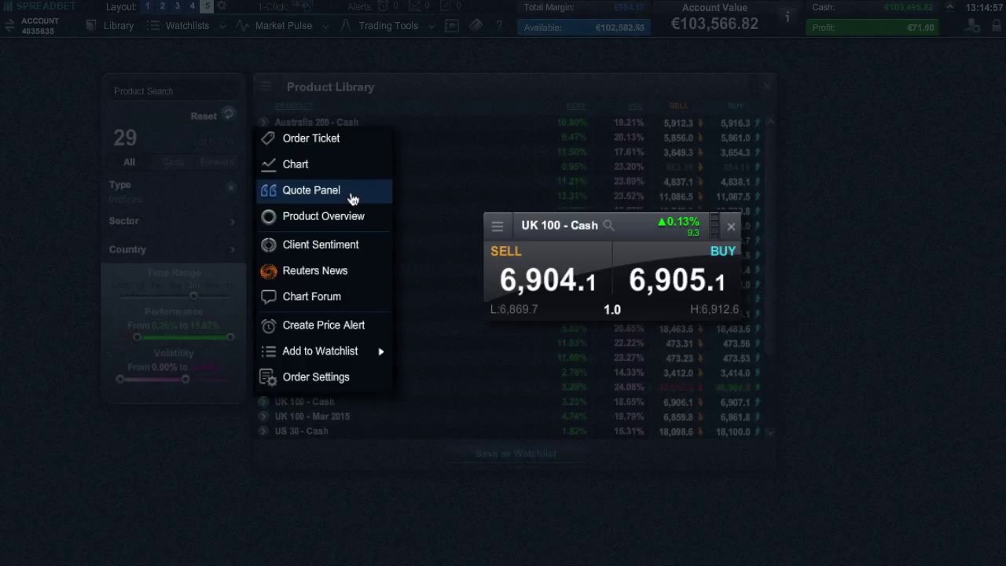
- Look over the UK 100 action menu entries, from Product Overview and Client Sentiment to Order Settings
mouse_move(355, 220)
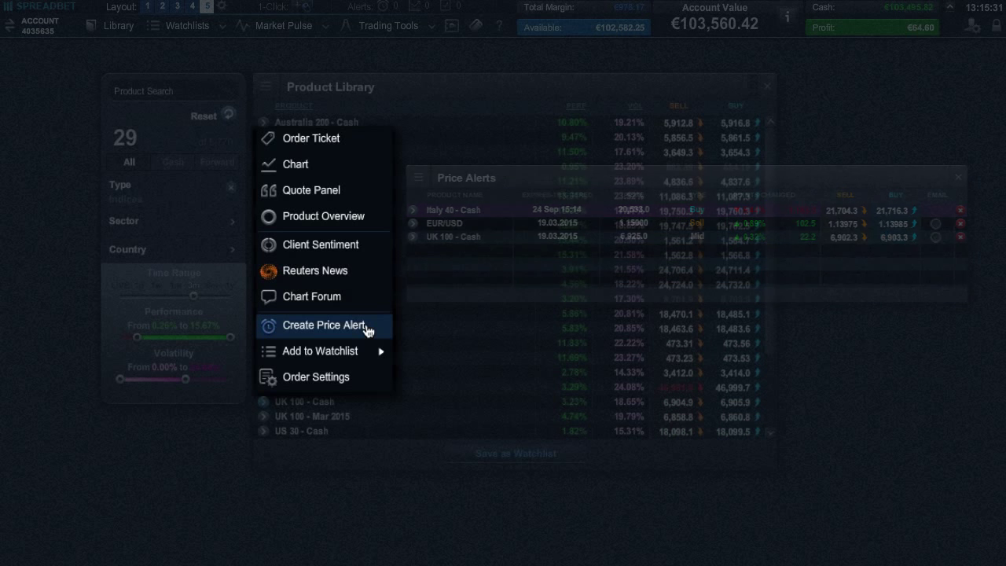
mouse_move(366, 354)
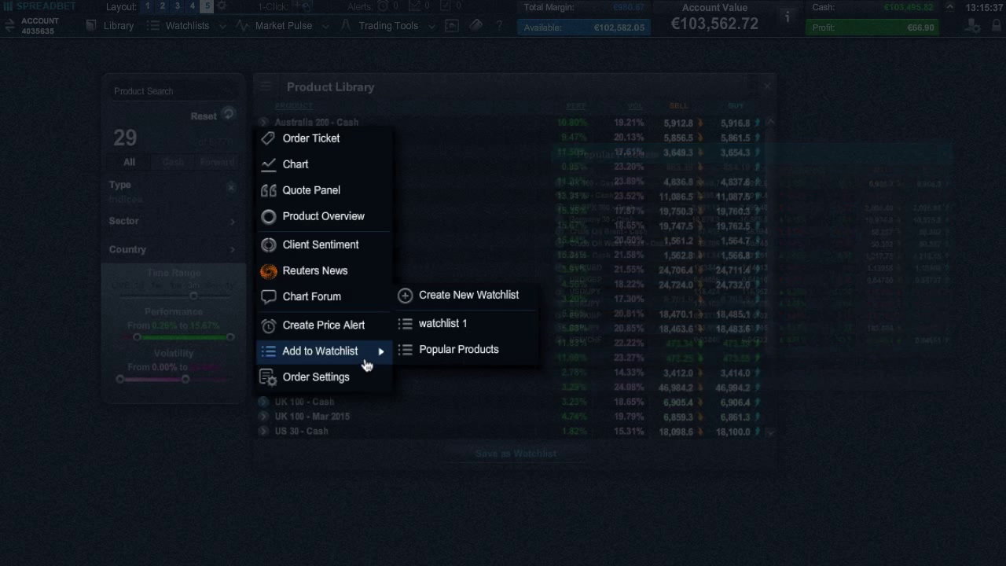
mouse_move(365, 380)
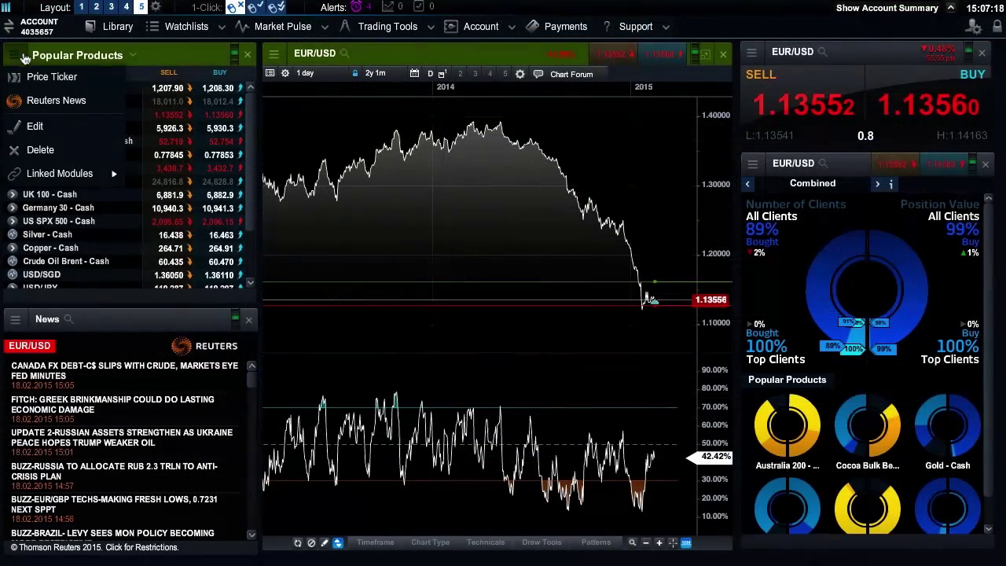
- Show US 30 - Cash across the linked panels, then reopen the Product Library of 22 cash indices
mouse_move(94, 174)
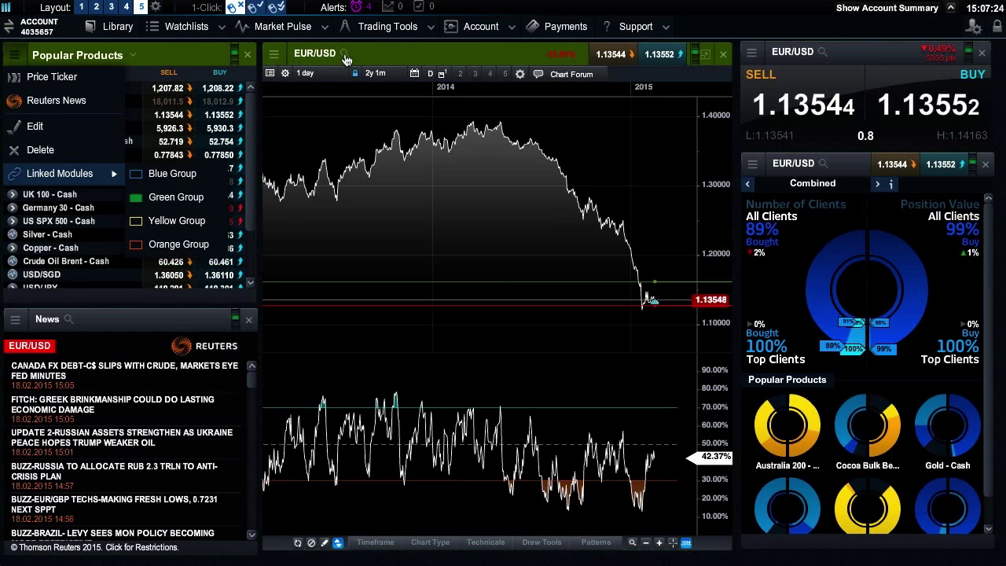
click(589, 59)
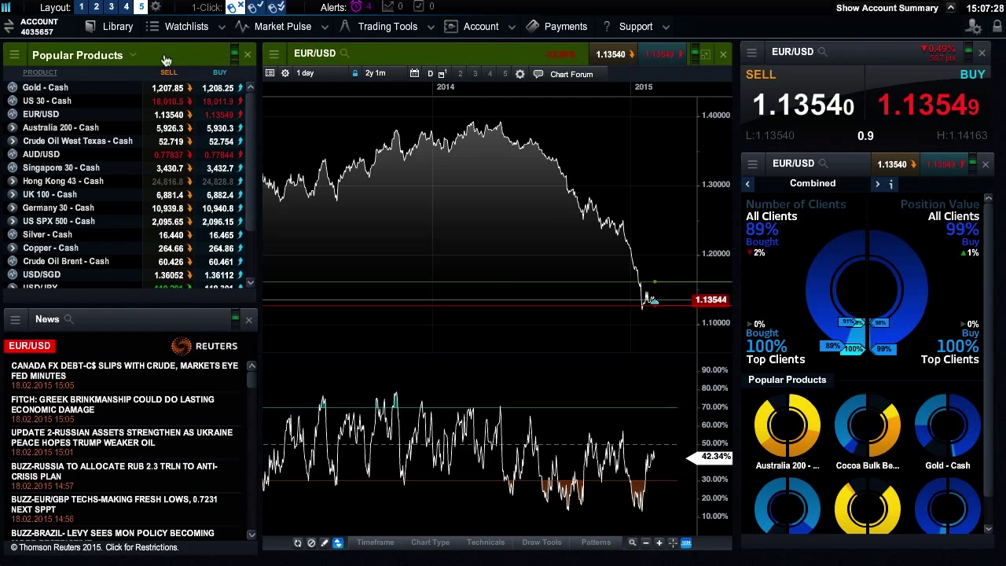
click(46, 103)
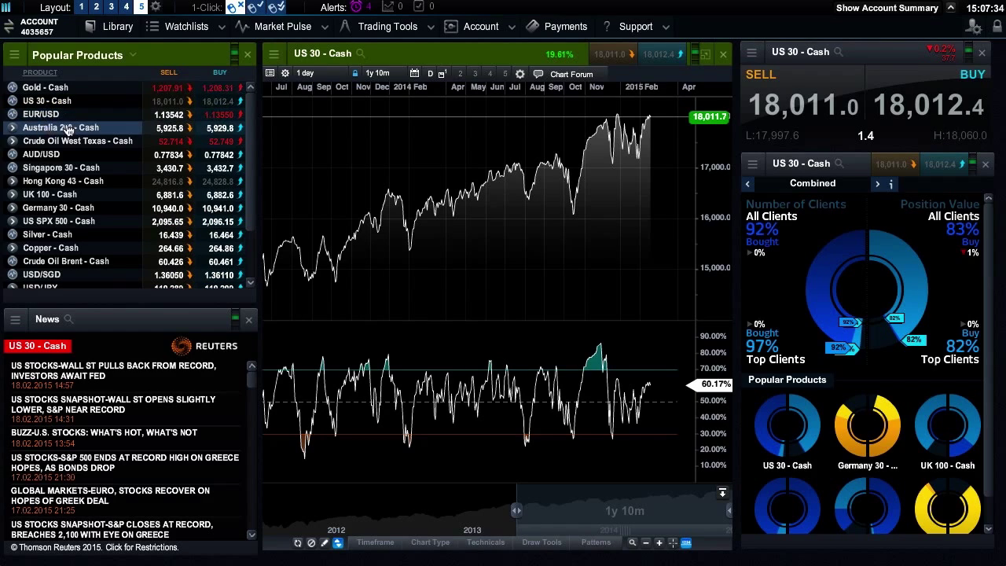
click(361, 55)
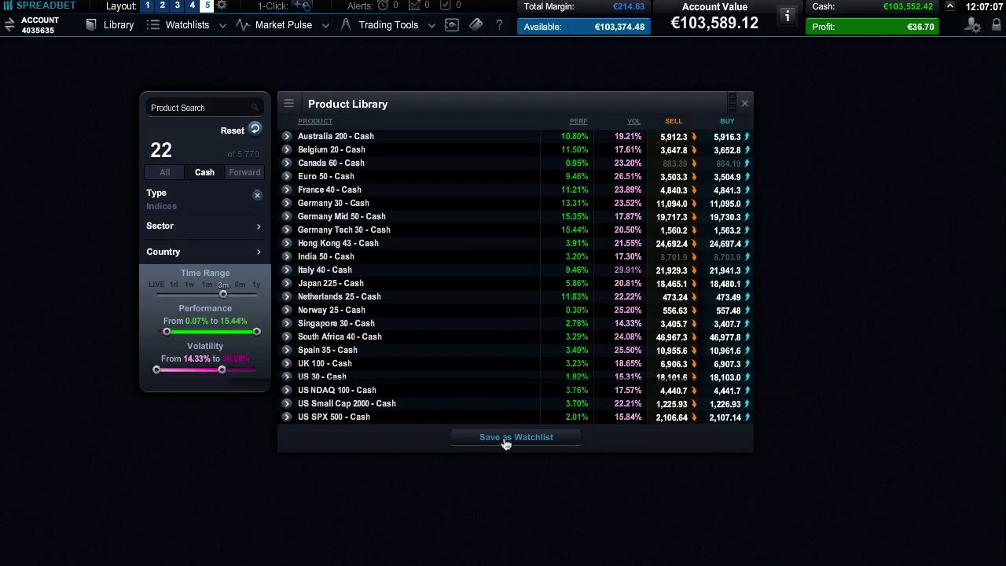
- Save the listed cash indices as 'watchlist 1' and select its Australia 200 row
click(506, 439)
text(wat)
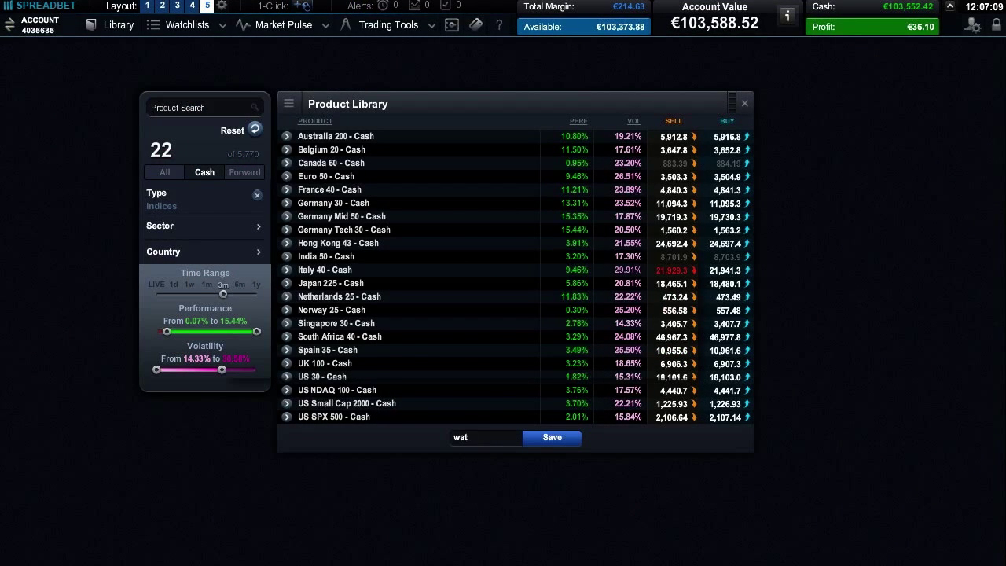
text(chlist 1)
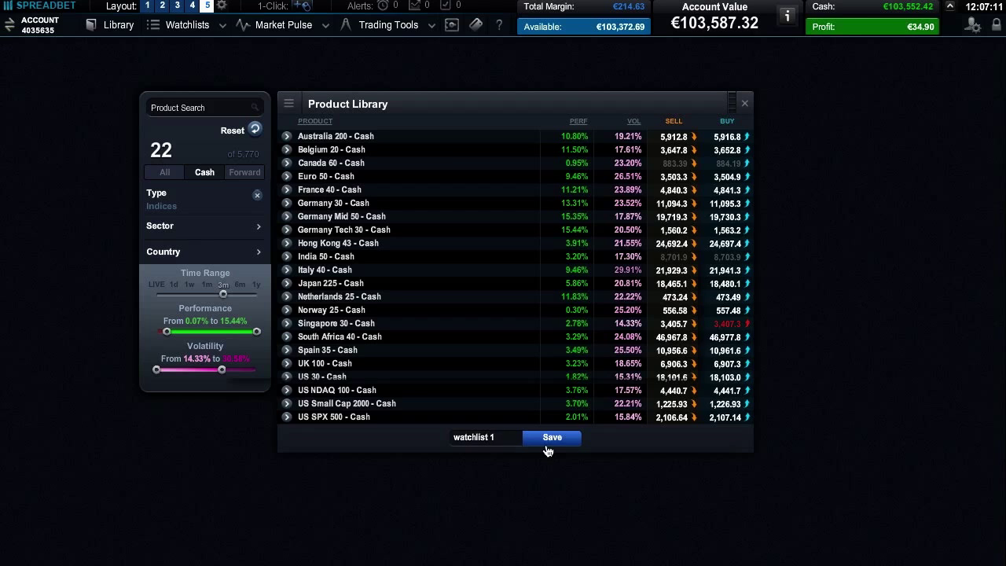
click(548, 444)
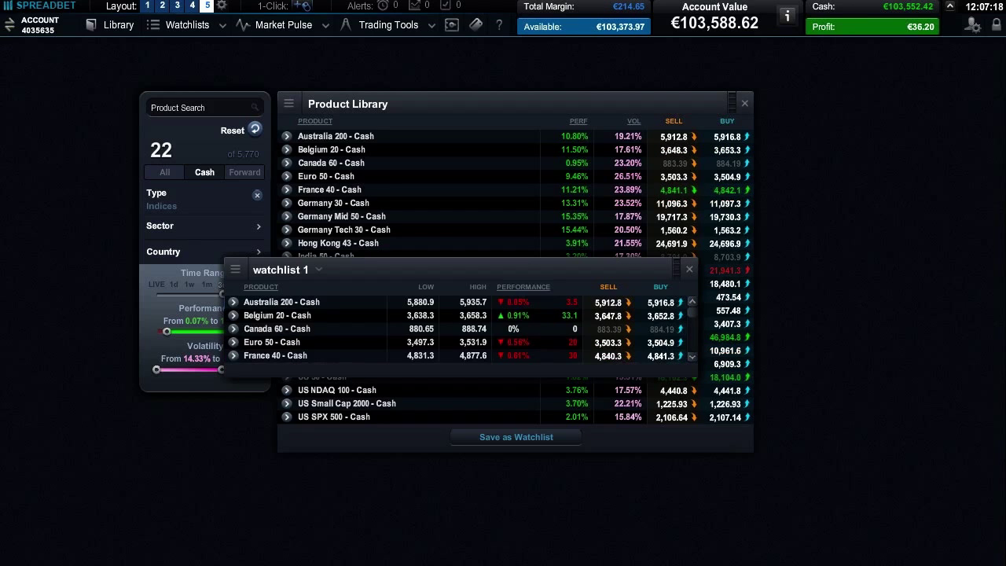
click(312, 306)
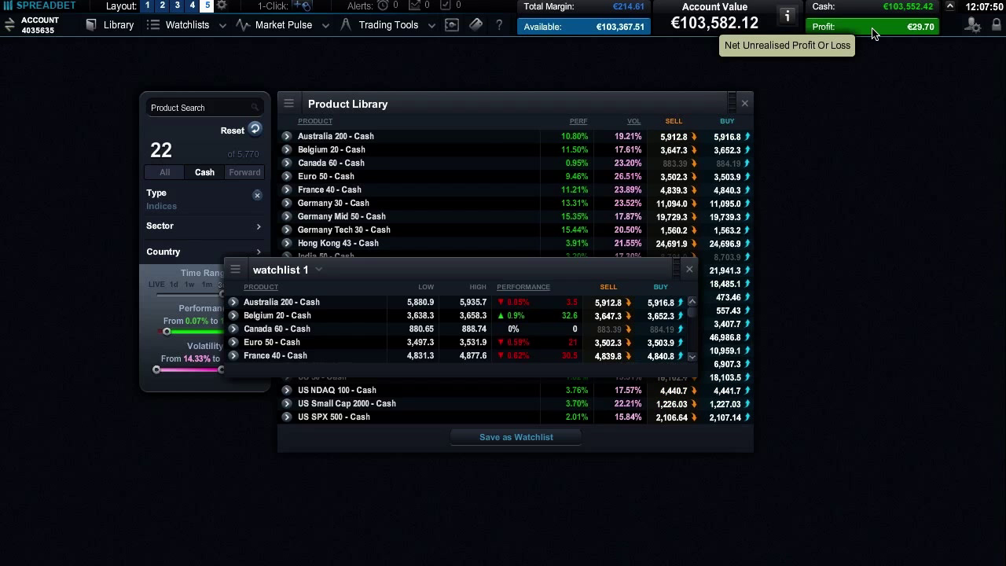
click(787, 17)
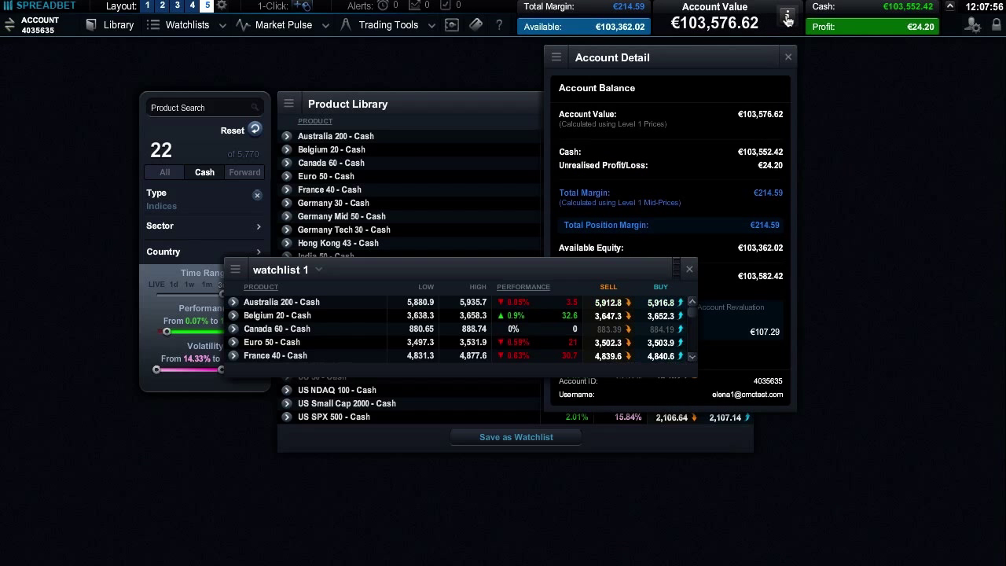
click(789, 59)
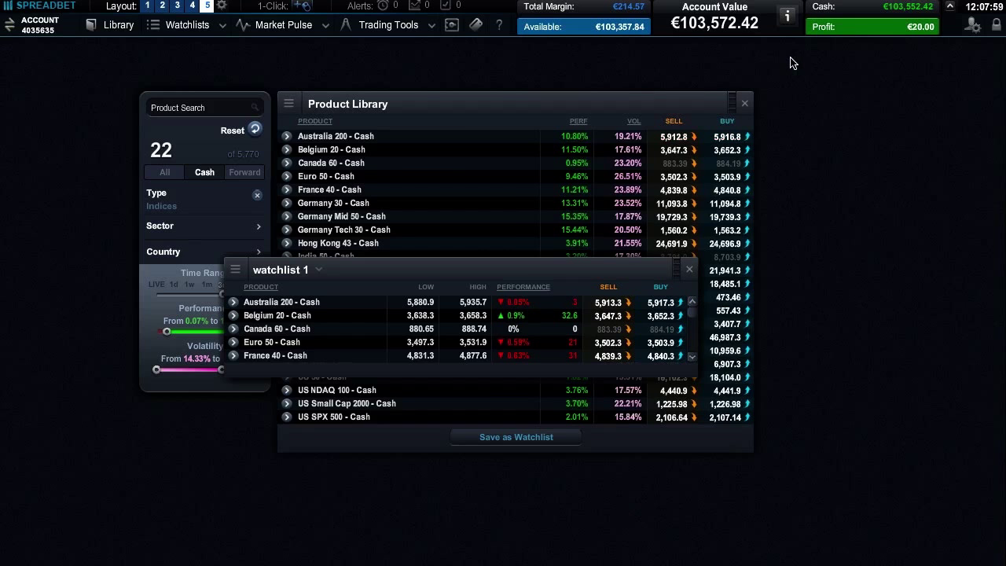
click(951, 8)
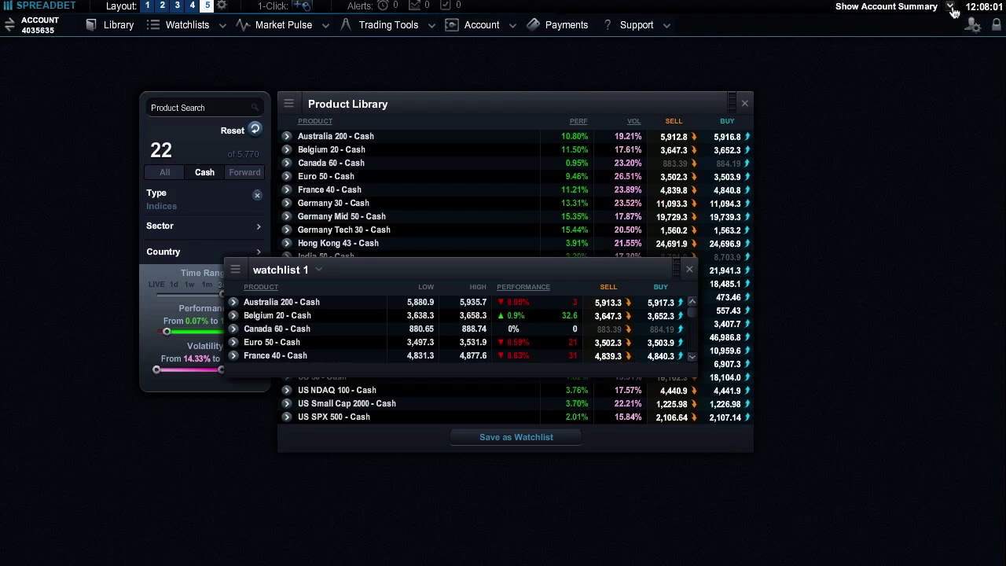
click(952, 8)
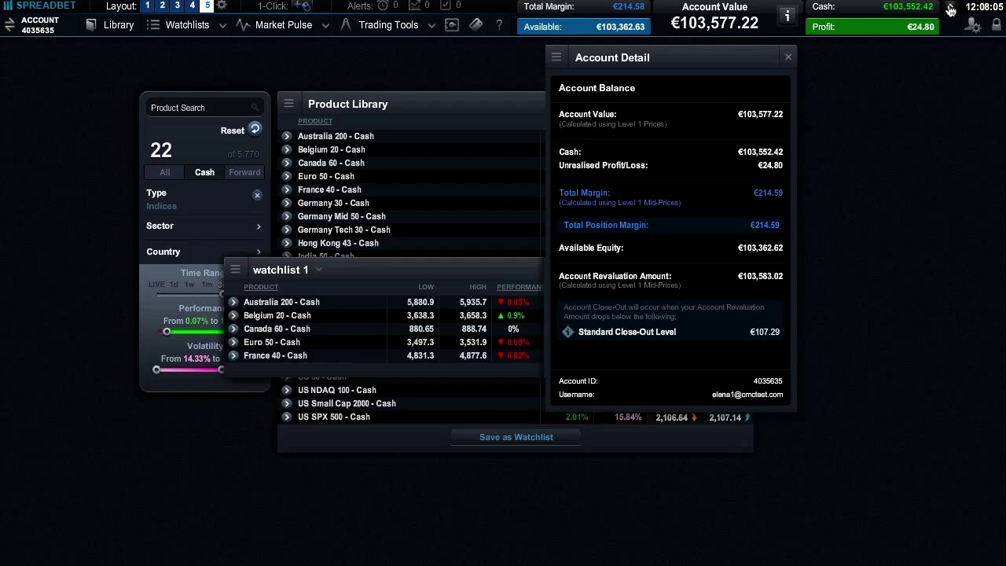
click(788, 58)
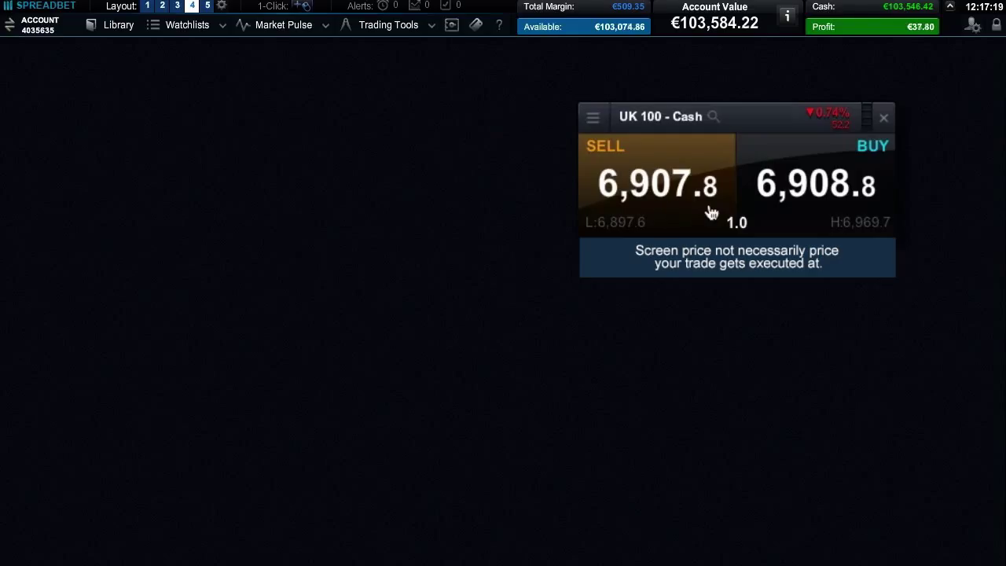
- Open a UK 100 buy ticket, close the separate price panel, and set a 5 €/pt stake
click(795, 202)
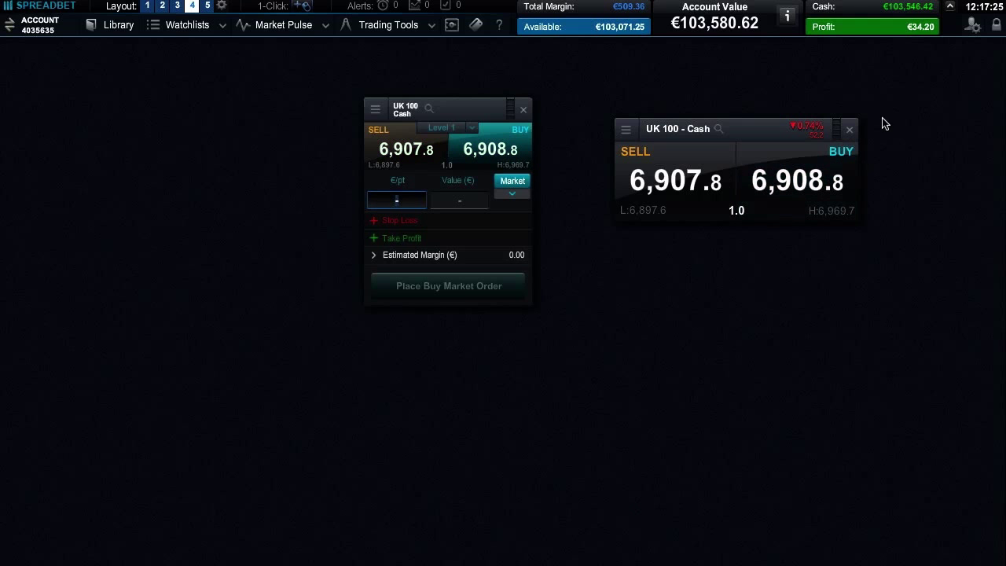
click(850, 131)
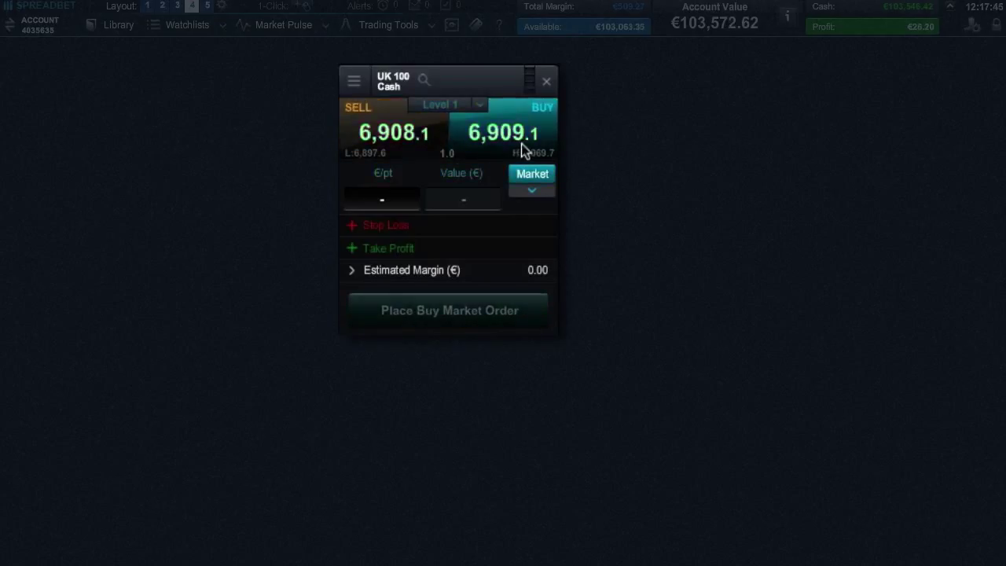
click(401, 199)
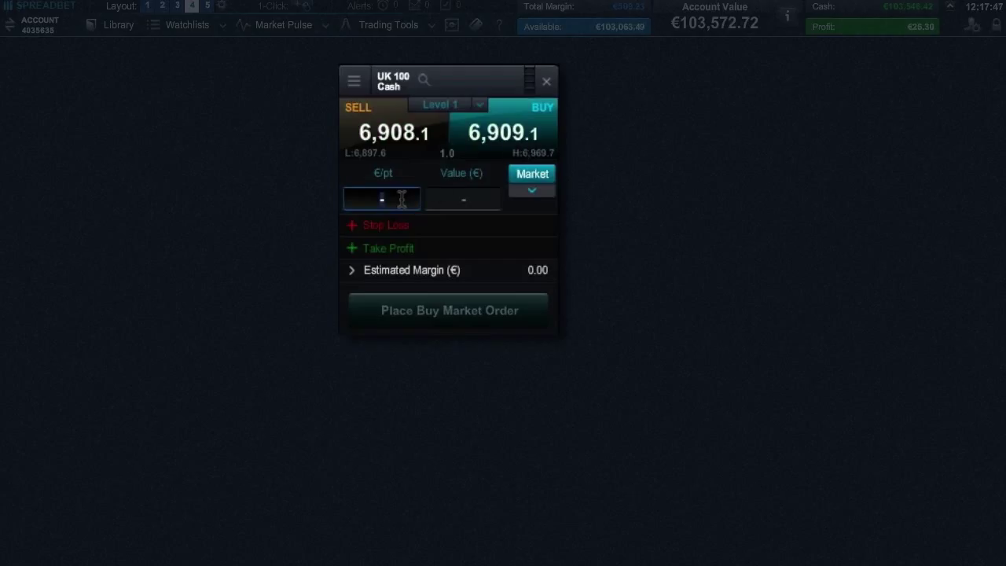
key(Tab)
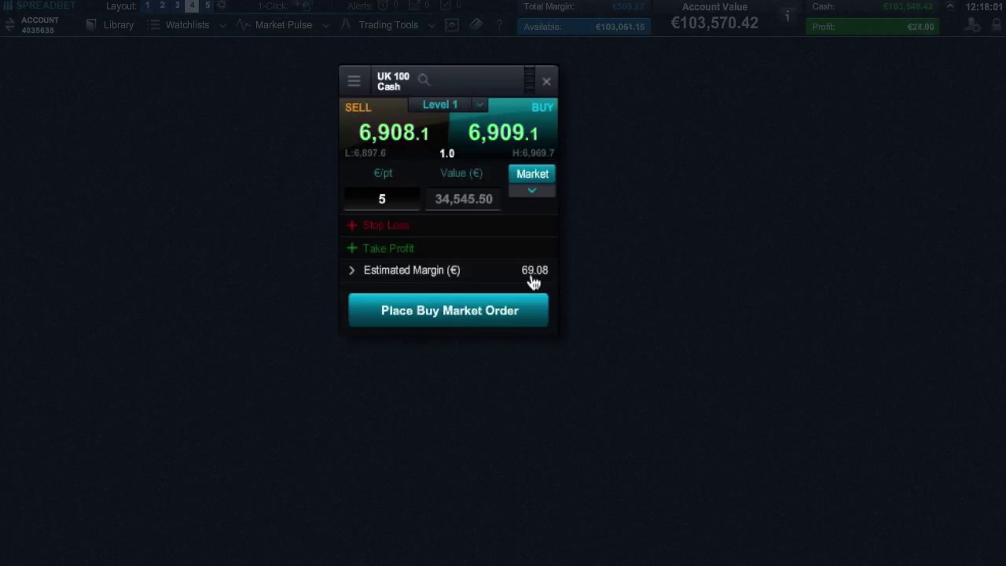
- Add a Guaranteed Stop Loss Order 69 points away, risking €345.50, near 6,839.0
click(404, 233)
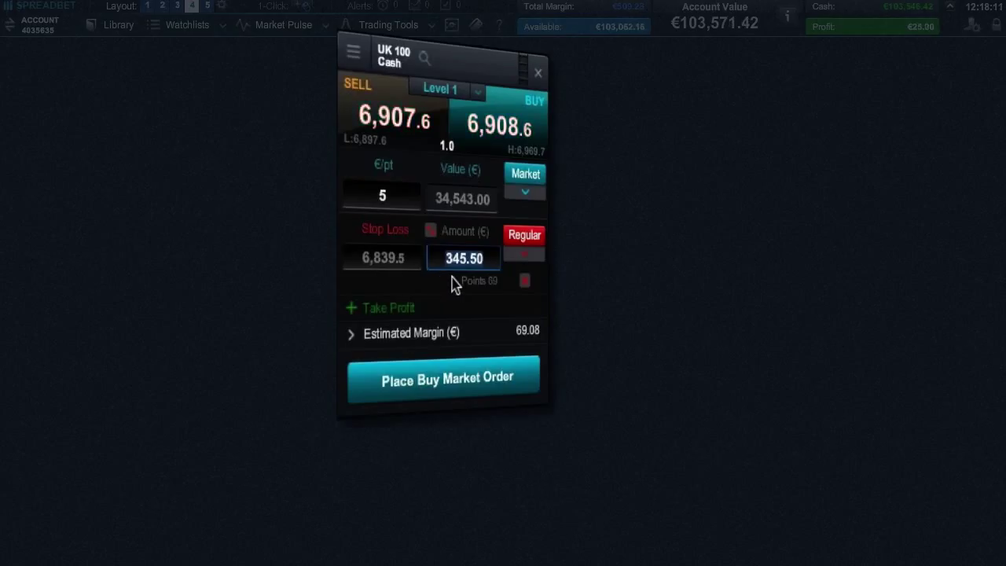
click(430, 231)
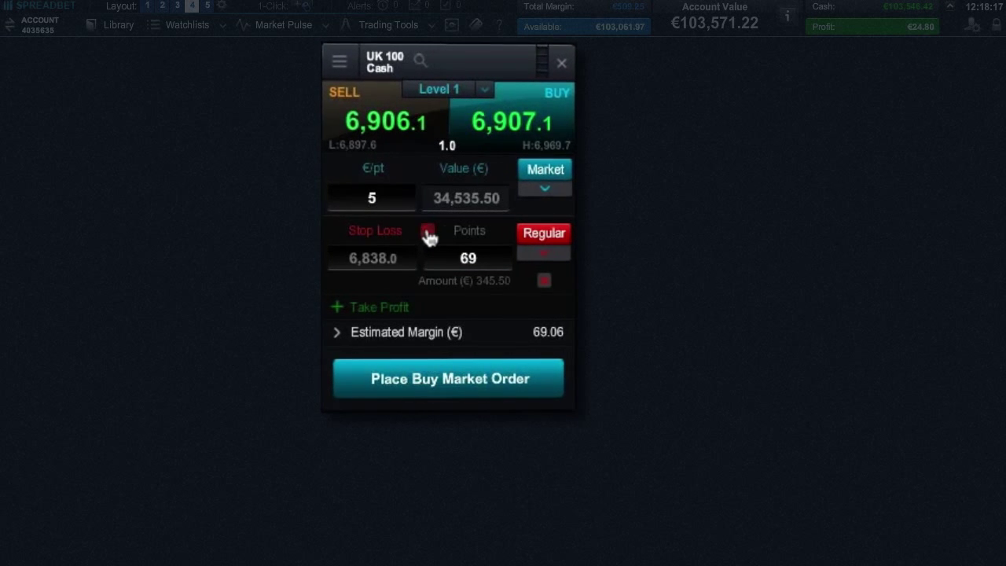
click(428, 238)
click(525, 241)
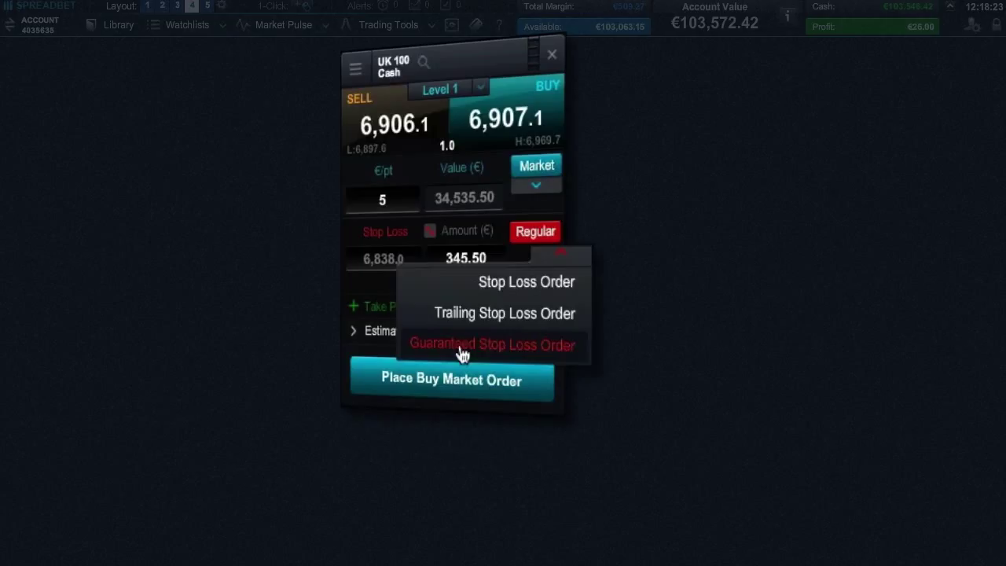
click(494, 346)
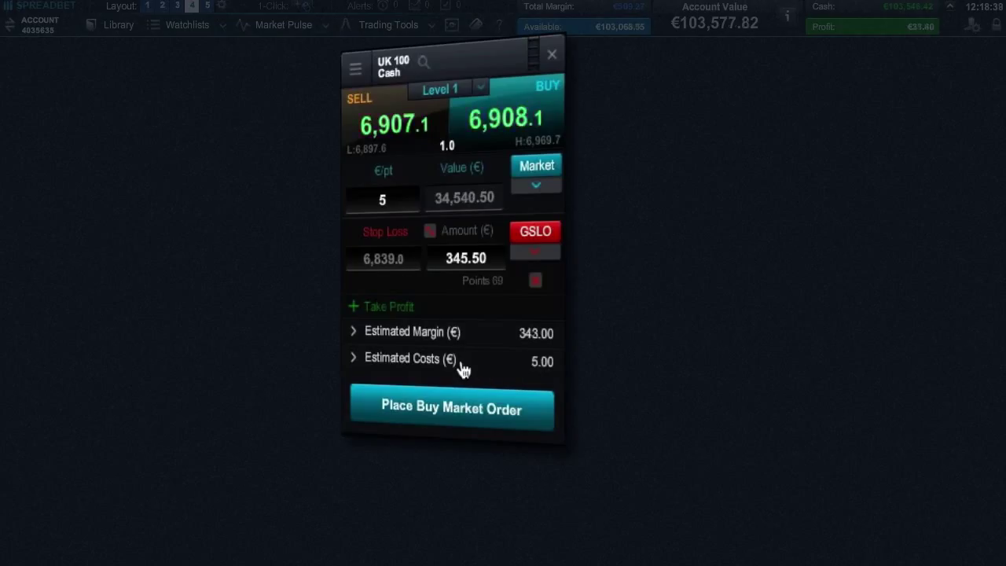
- Add a €690.50 (138-point) take profit and attach a daily UK 100 chart to the ticket
click(420, 313)
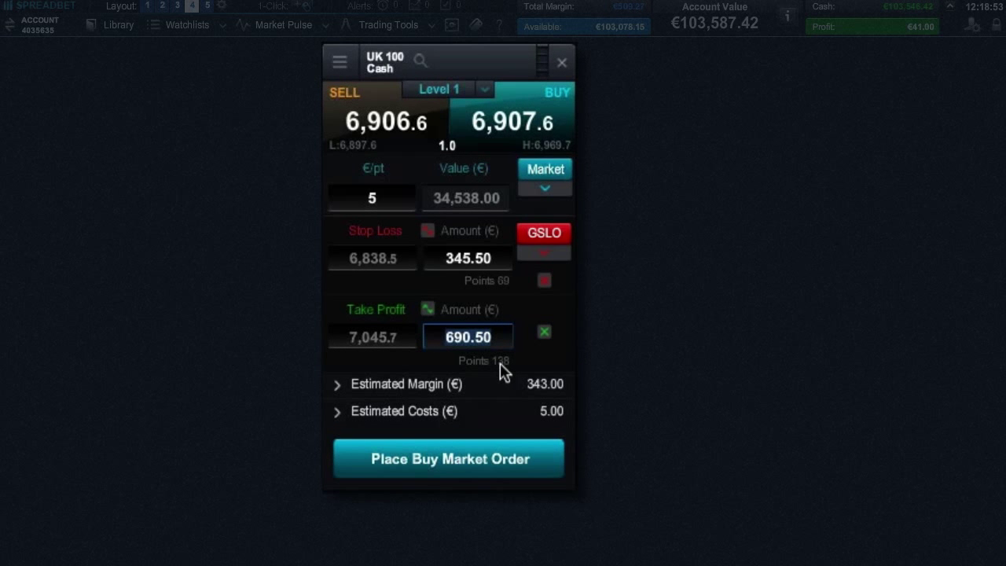
click(341, 65)
click(386, 132)
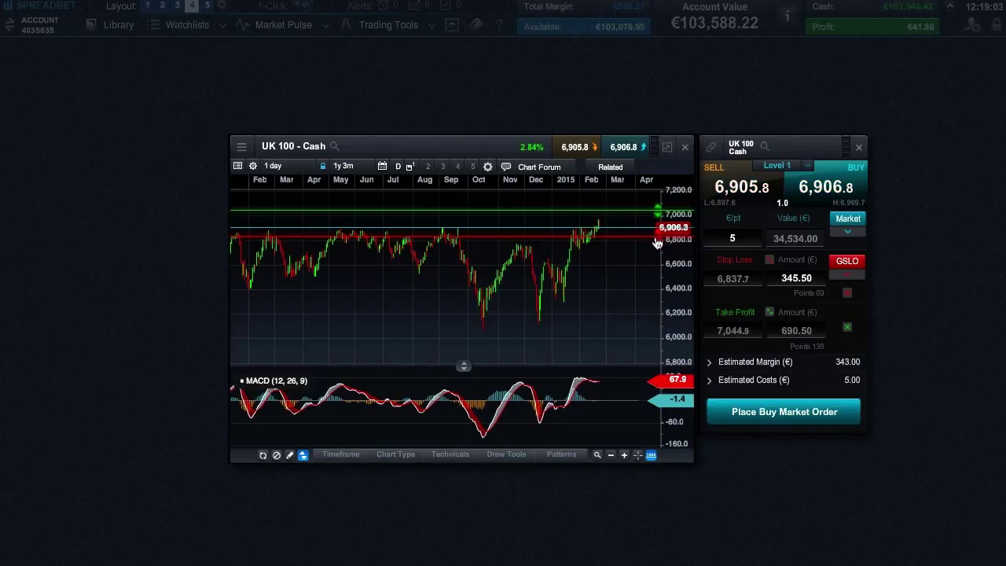
- Lower the guaranteed stop to 6,752.7 (153 points, about €768) and place the buy market order
drag(657, 244, 659, 254)
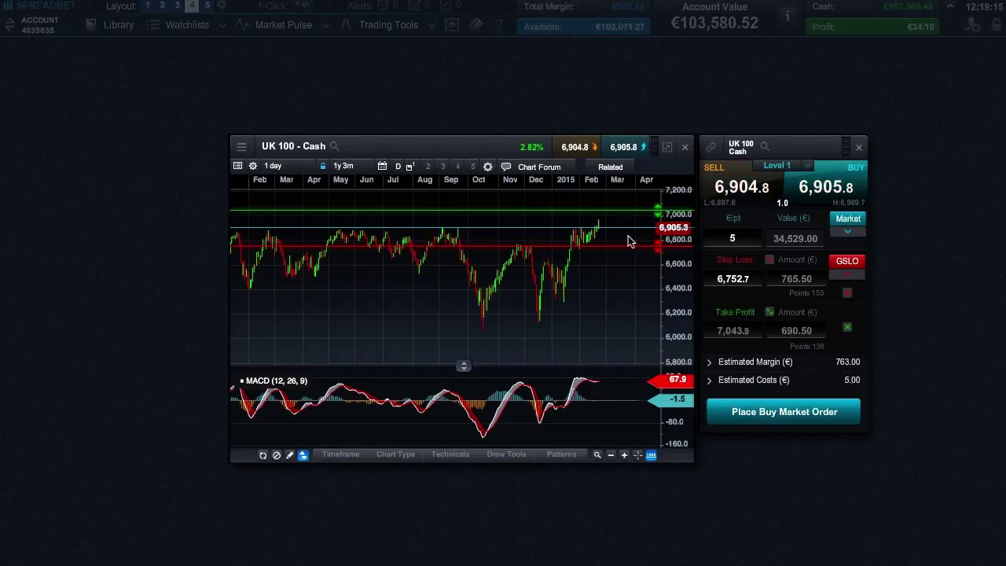
click(802, 414)
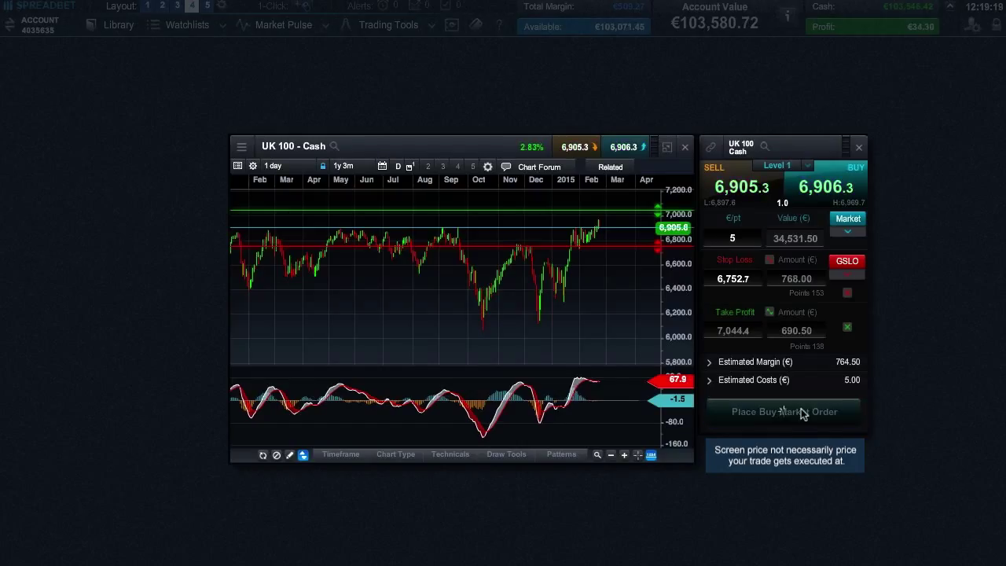